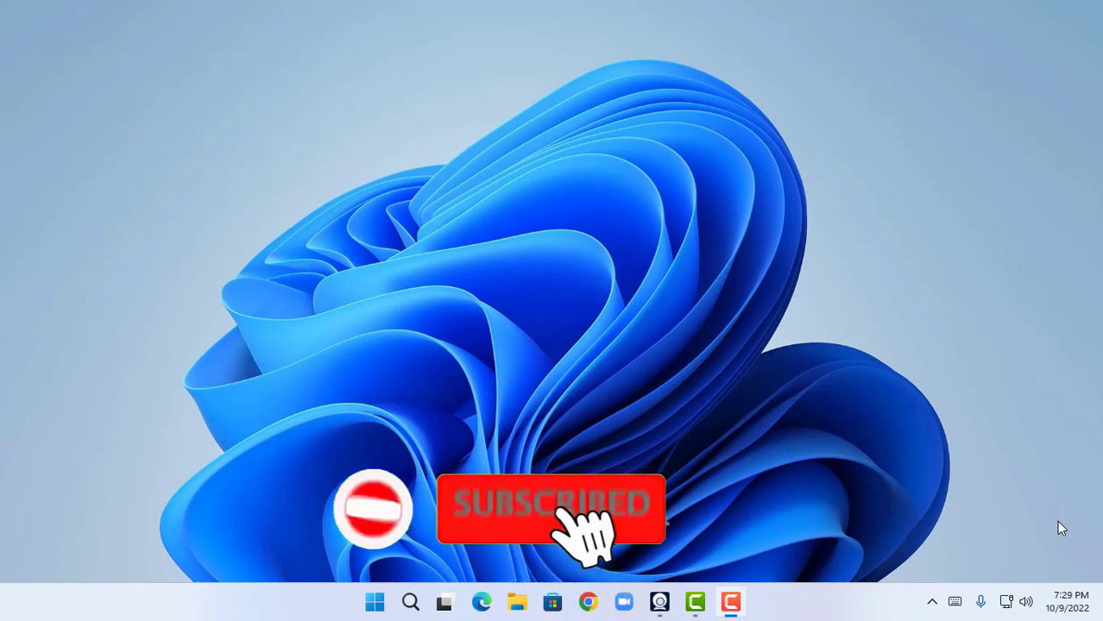
Open Microsoft Store and search for 'amazon appstore'.
left_click(553, 602)
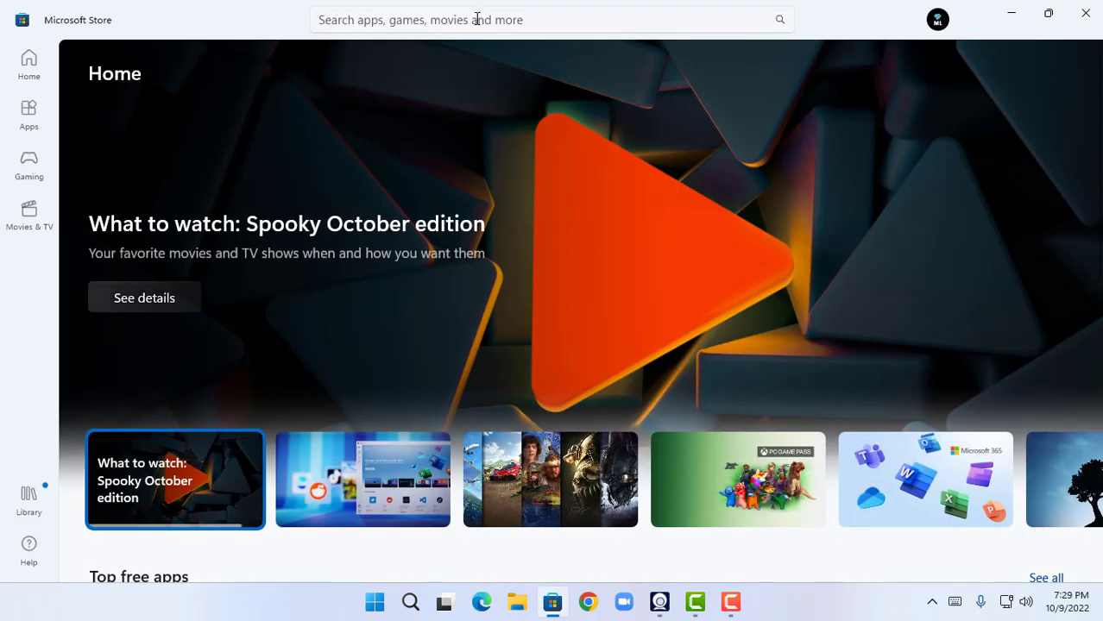
left_click(477, 19)
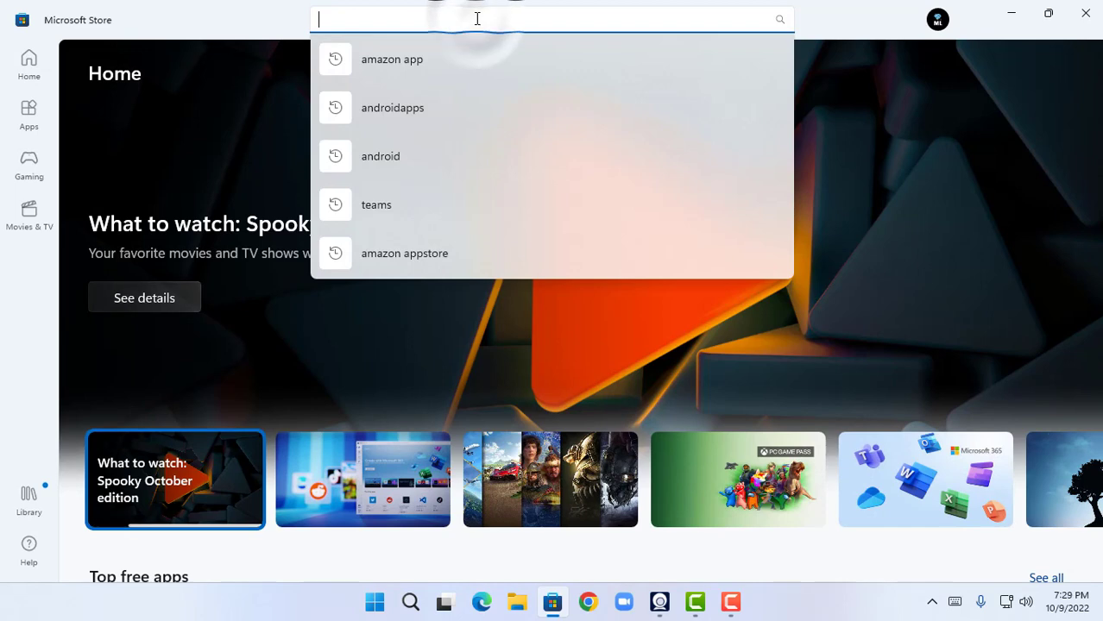
type("amazo")
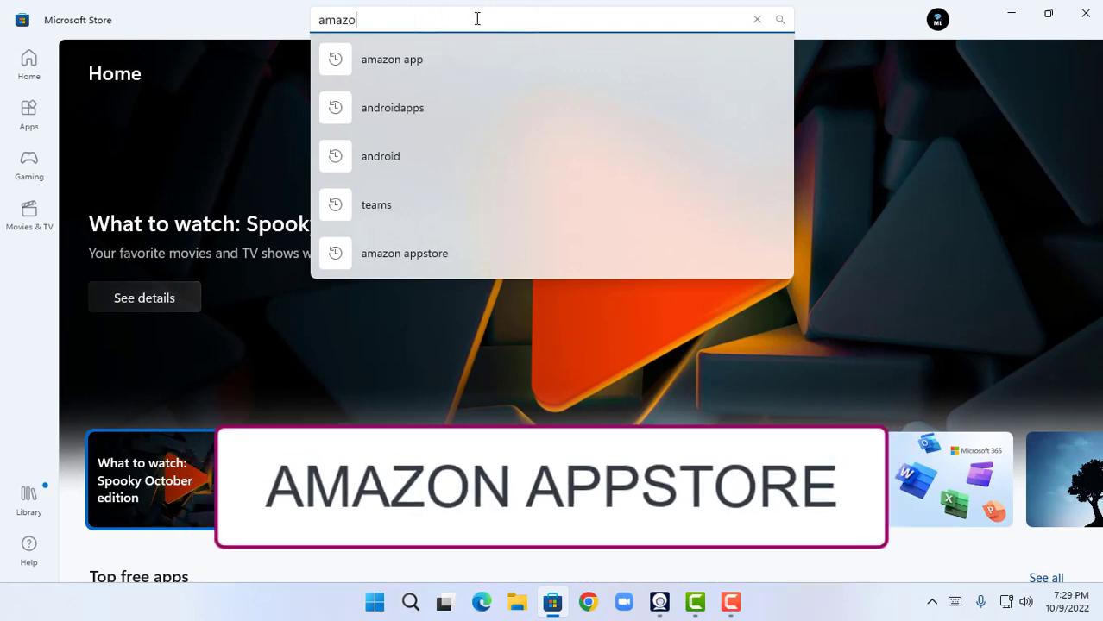
type("n appsto")
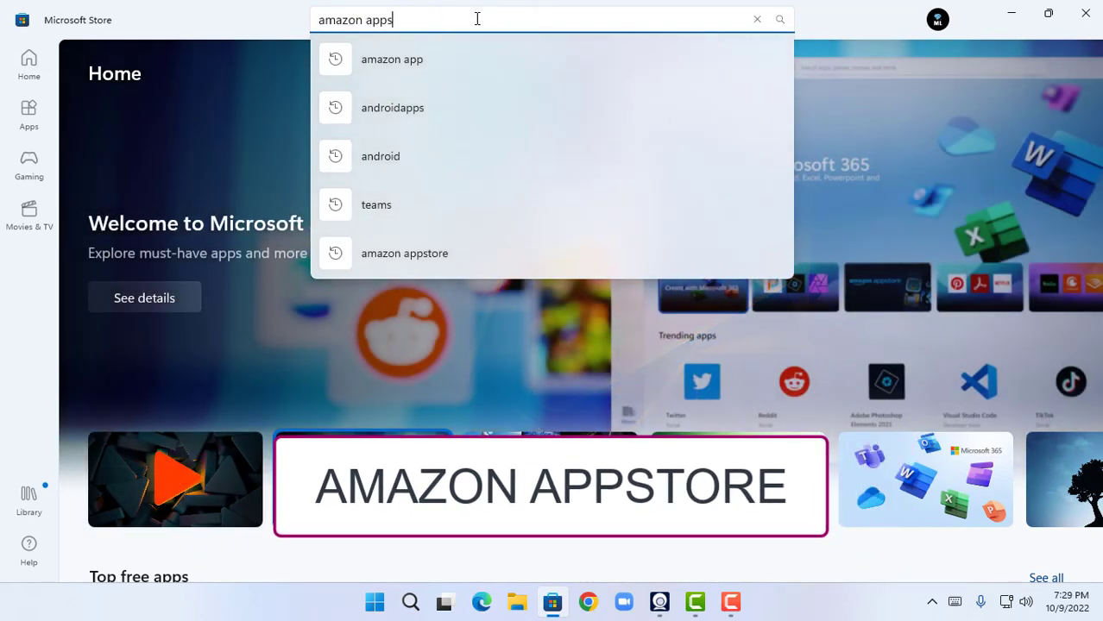
type("re")
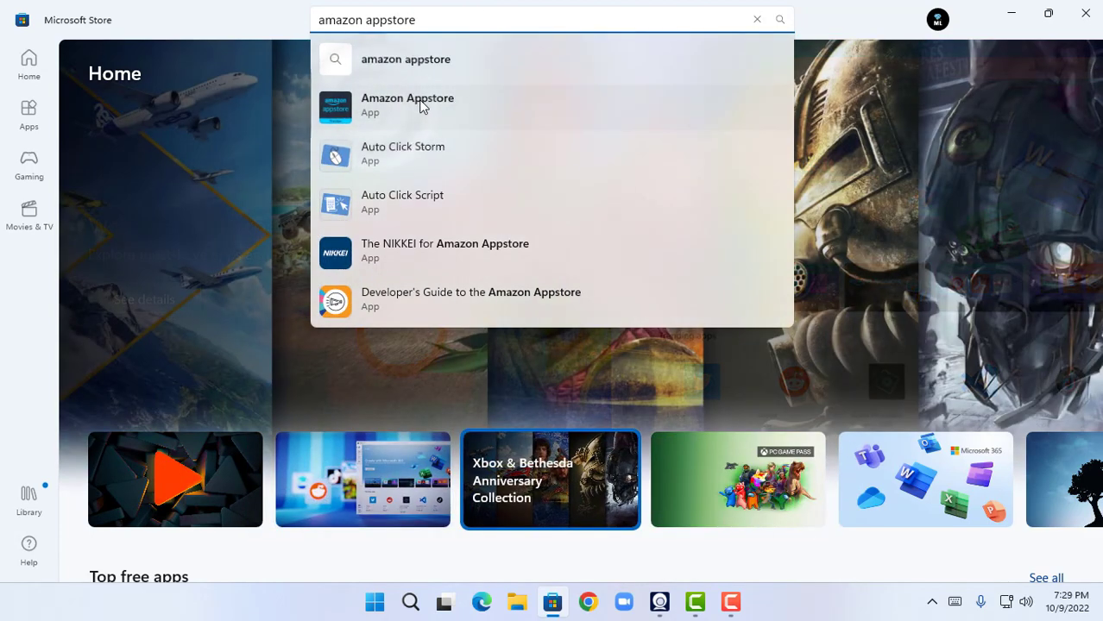
Open the Amazon Appstore suggestion's app page and start installing it.
left_click(377, 96)
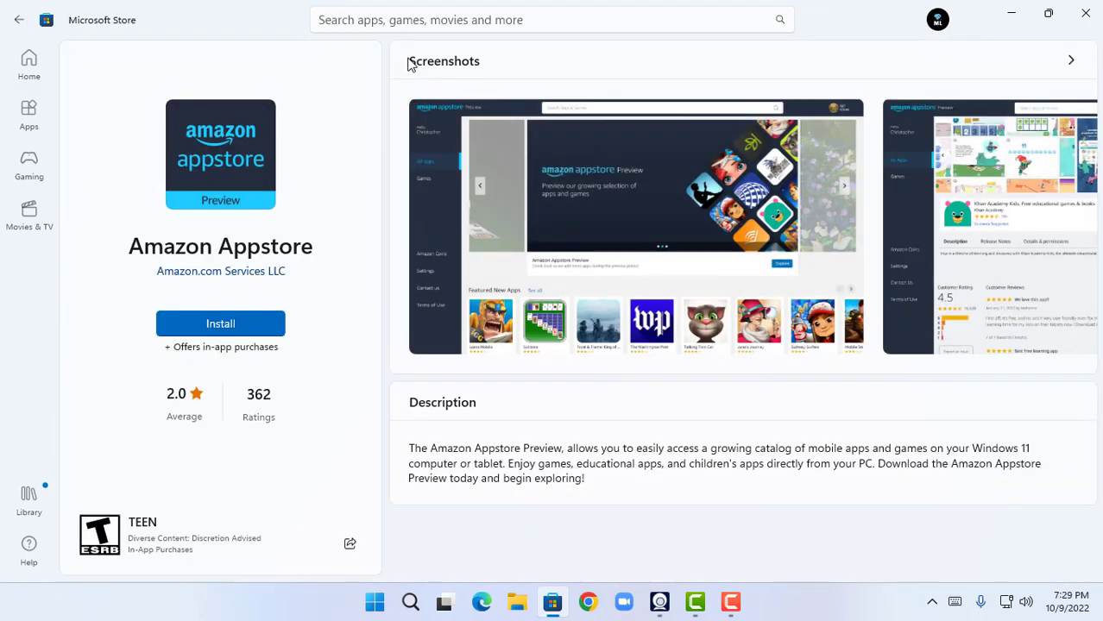
scroll(409, 65, "down", 1)
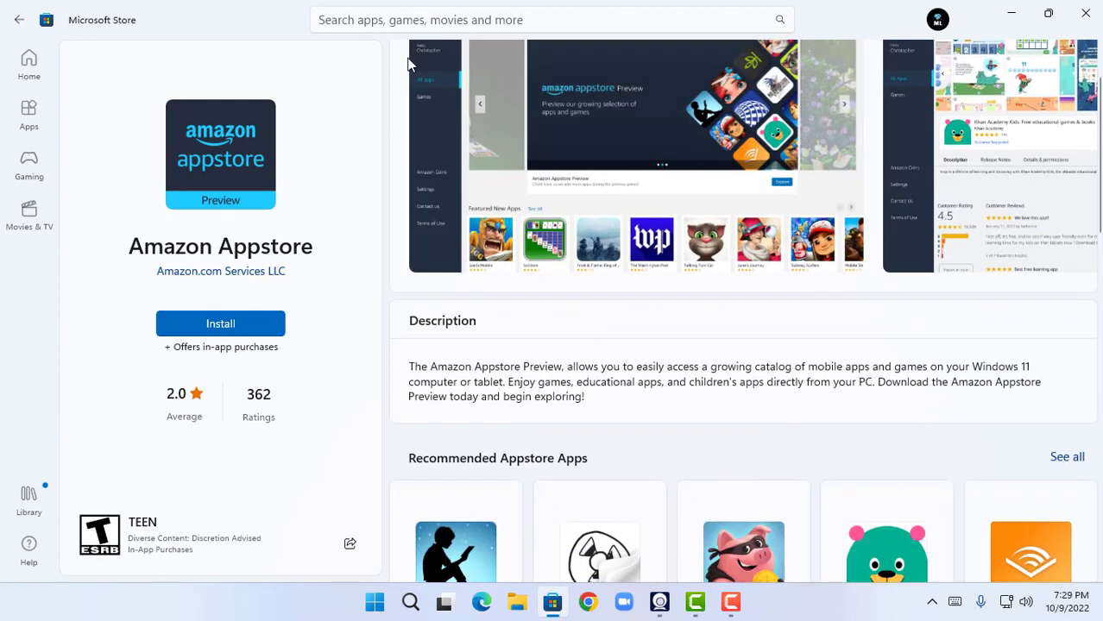
scroll(409, 65, "up", 1)
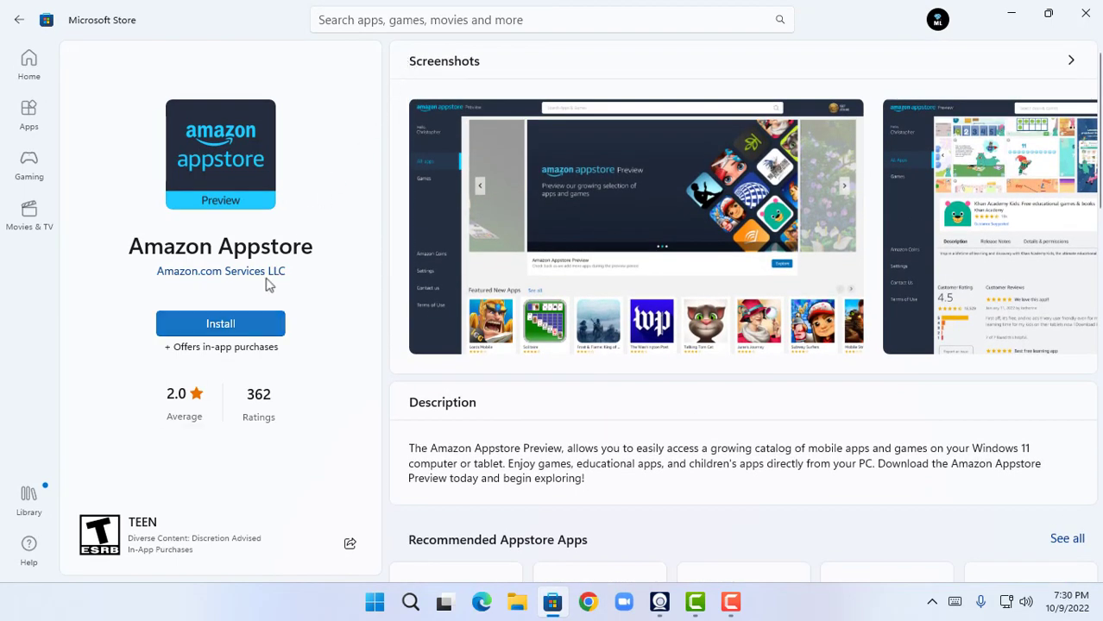
left_click(234, 328)
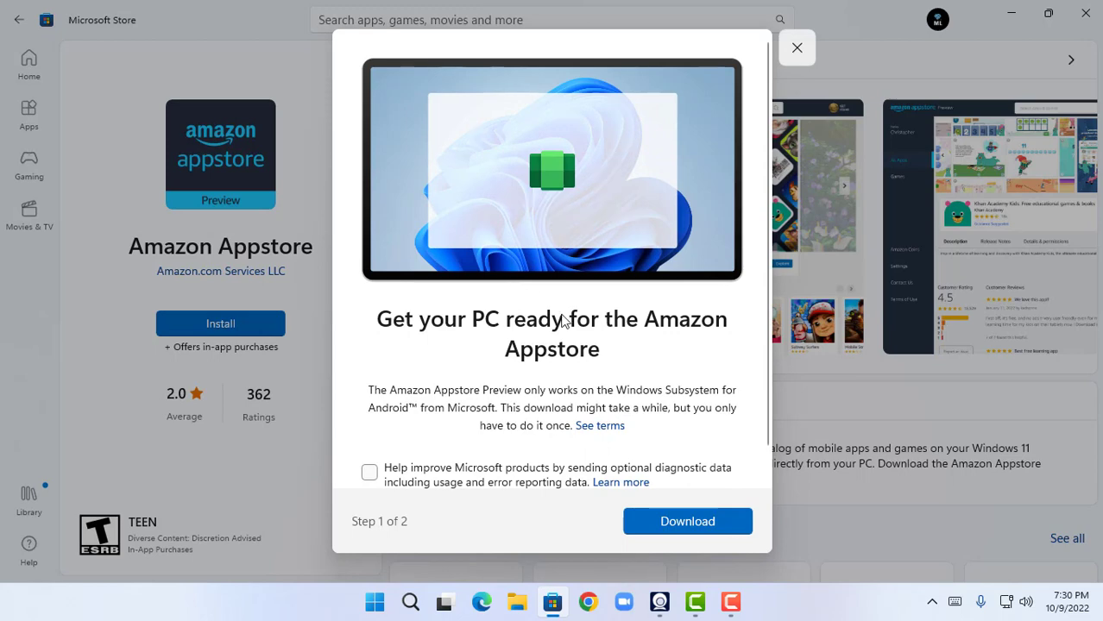
Download the Windows Subsystem for Android that the Amazon Appstore requires.
scroll(565, 322, "down", 1)
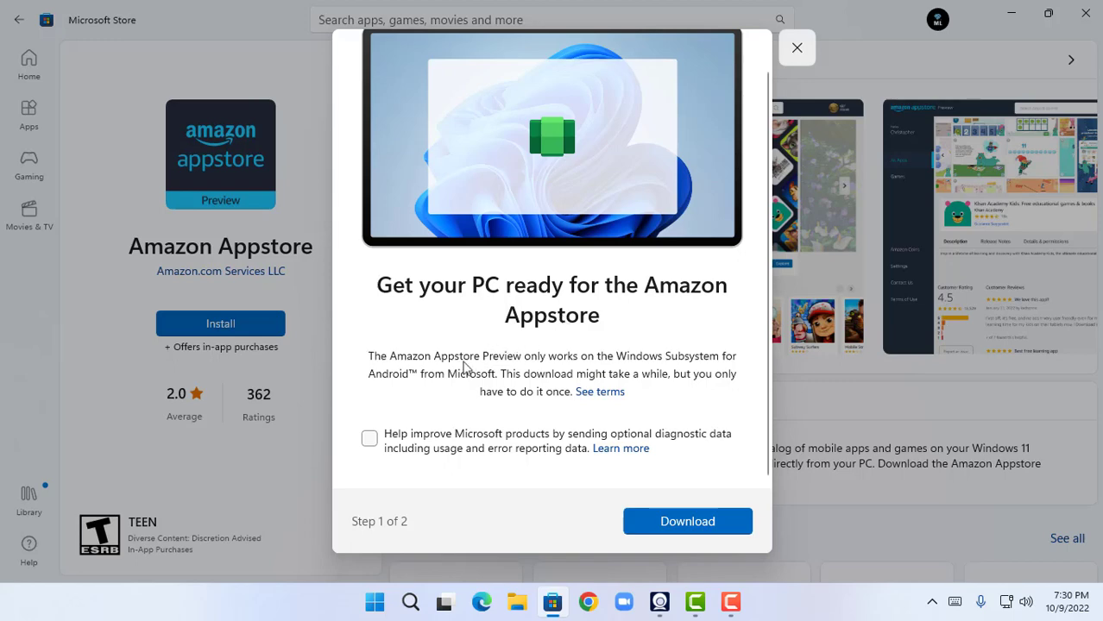
left_click(641, 519)
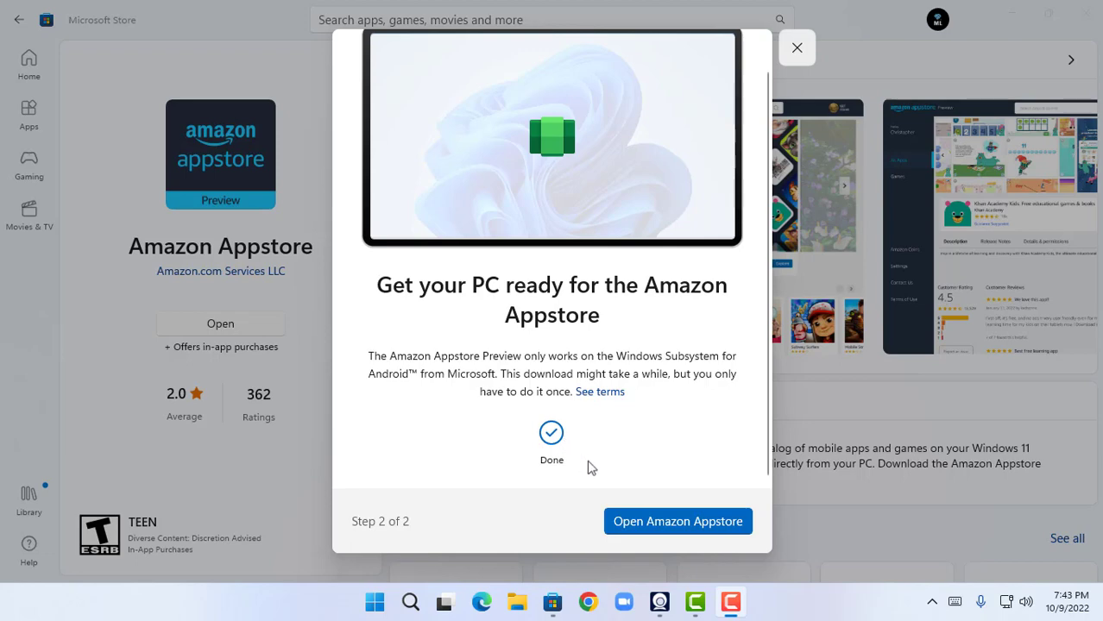
Launch Amazon Appstore, then close the Windows Subsystem for Android startup window.
left_click(666, 522)
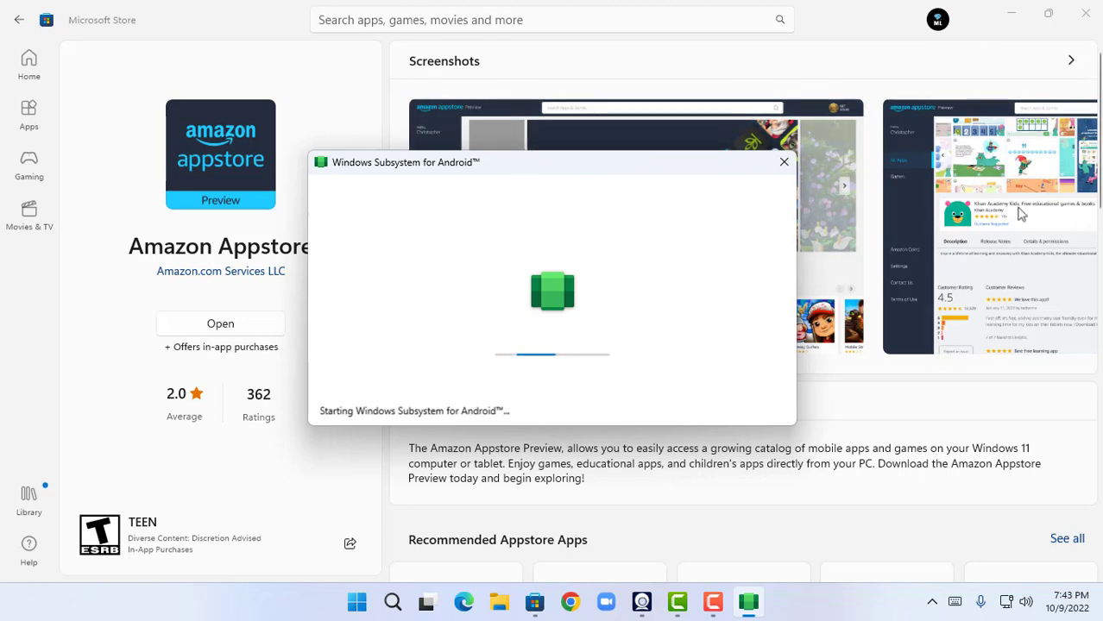
left_click(1099, 604)
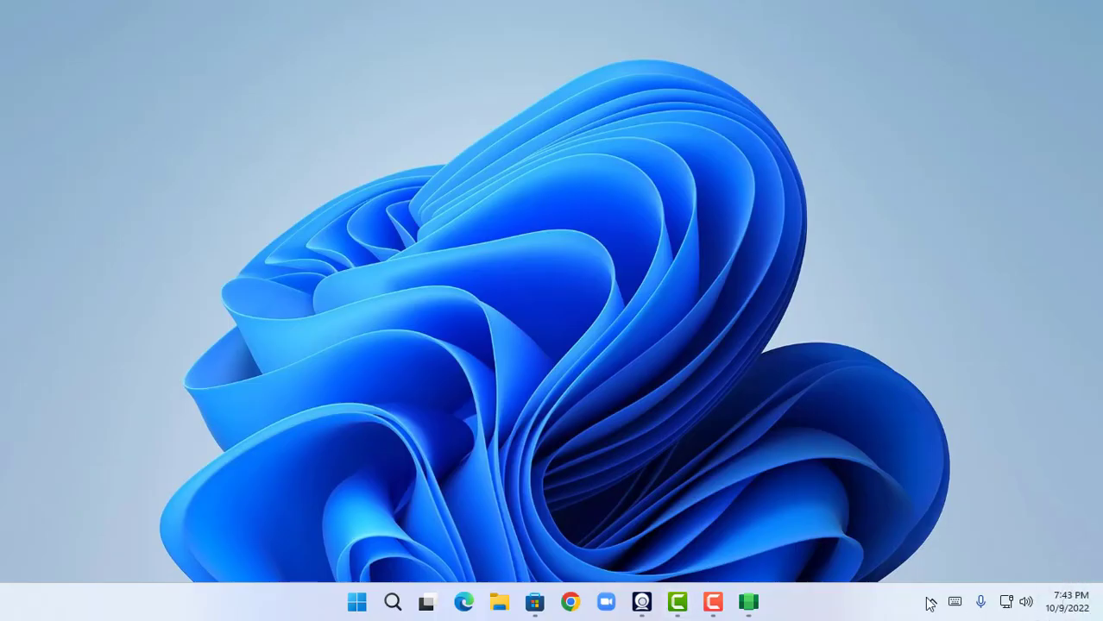
left_click(747, 601)
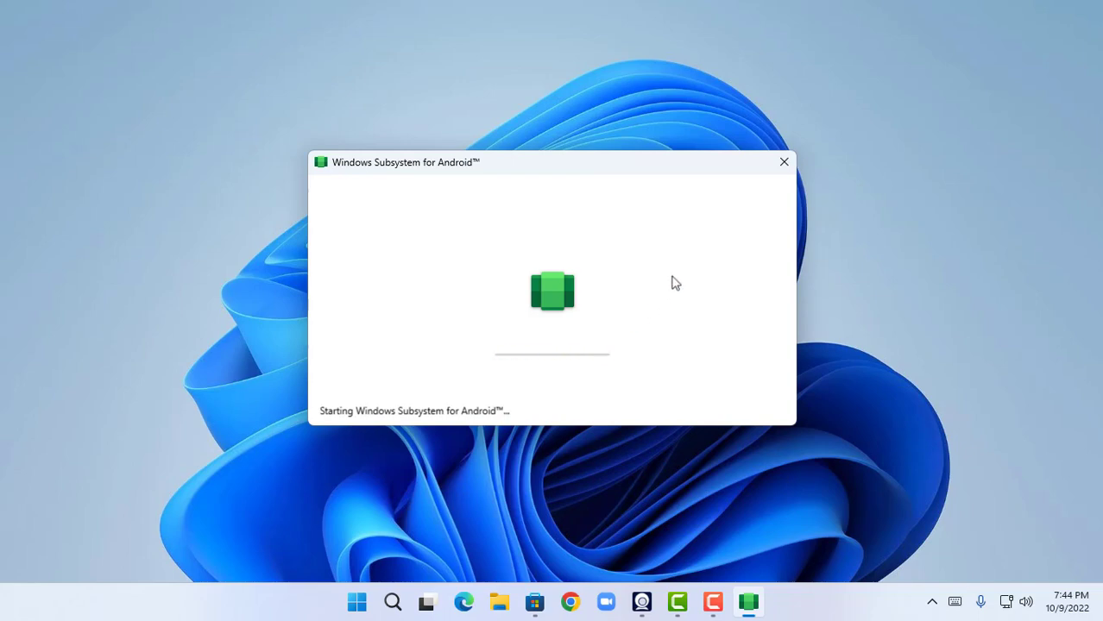
left_click(786, 167)
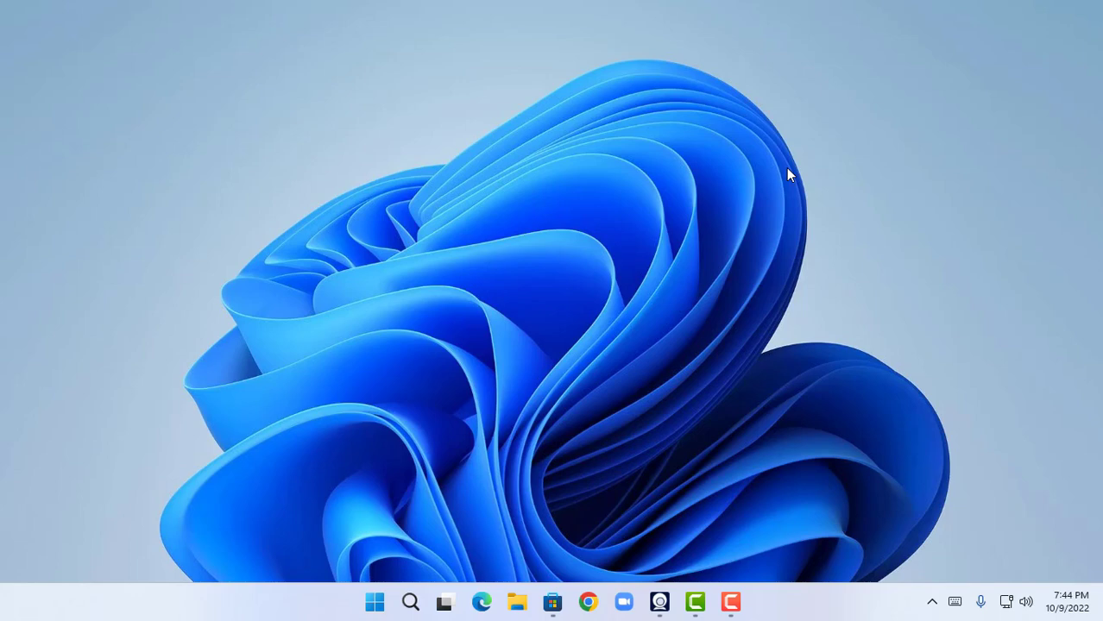
Close Microsoft Store and launch Amazon Appstore from the Start menu's Recommended list.
left_click(552, 601)
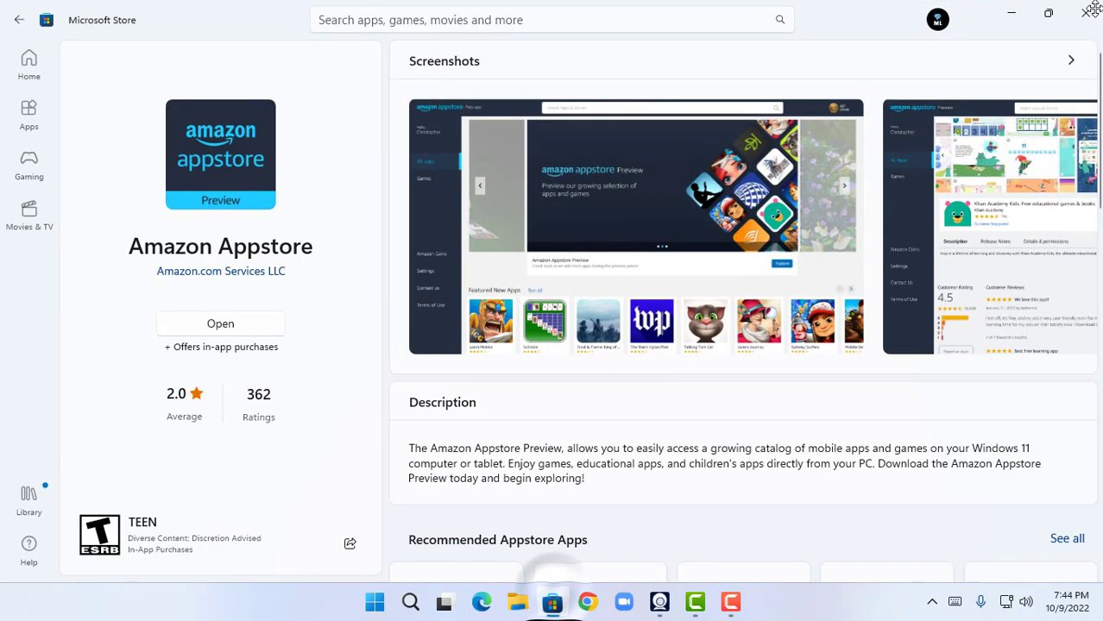
left_click(1085, 14)
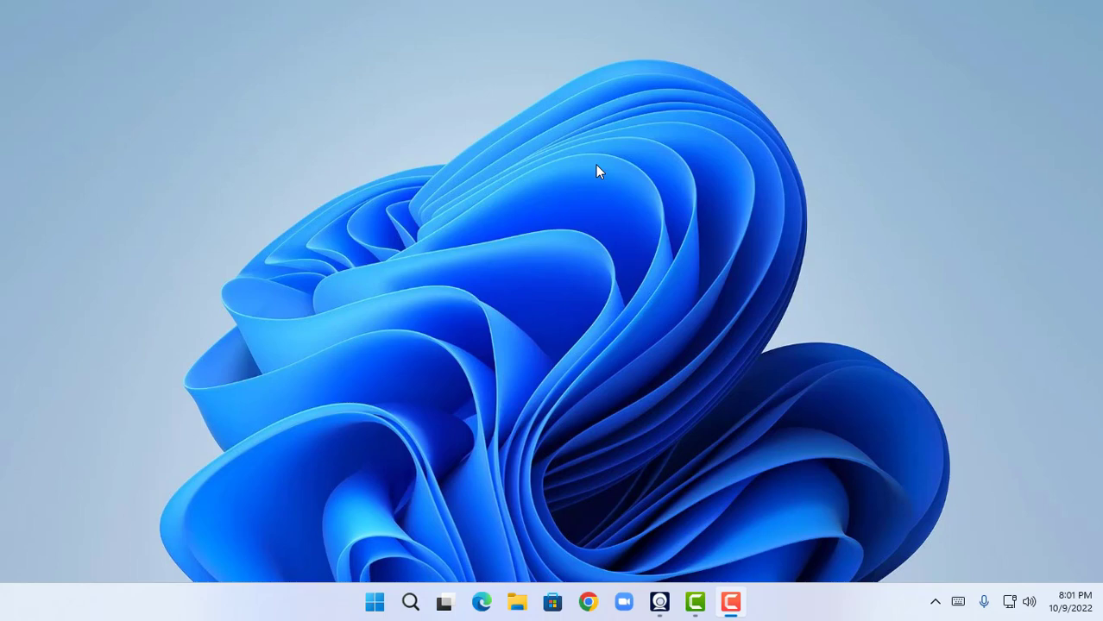
left_click(377, 601)
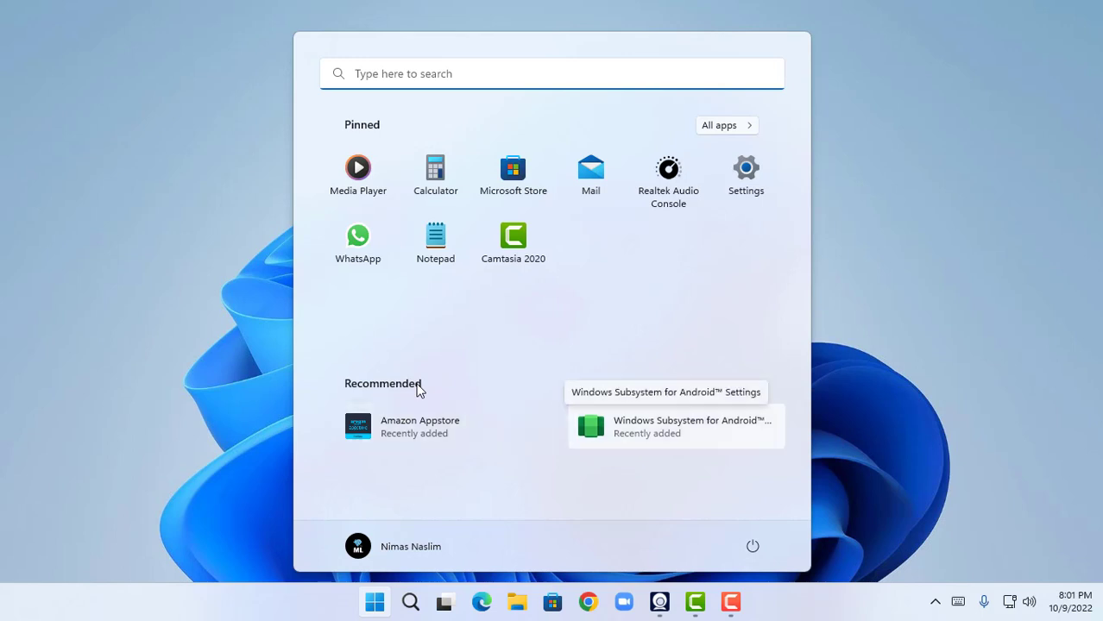
left_click(420, 431)
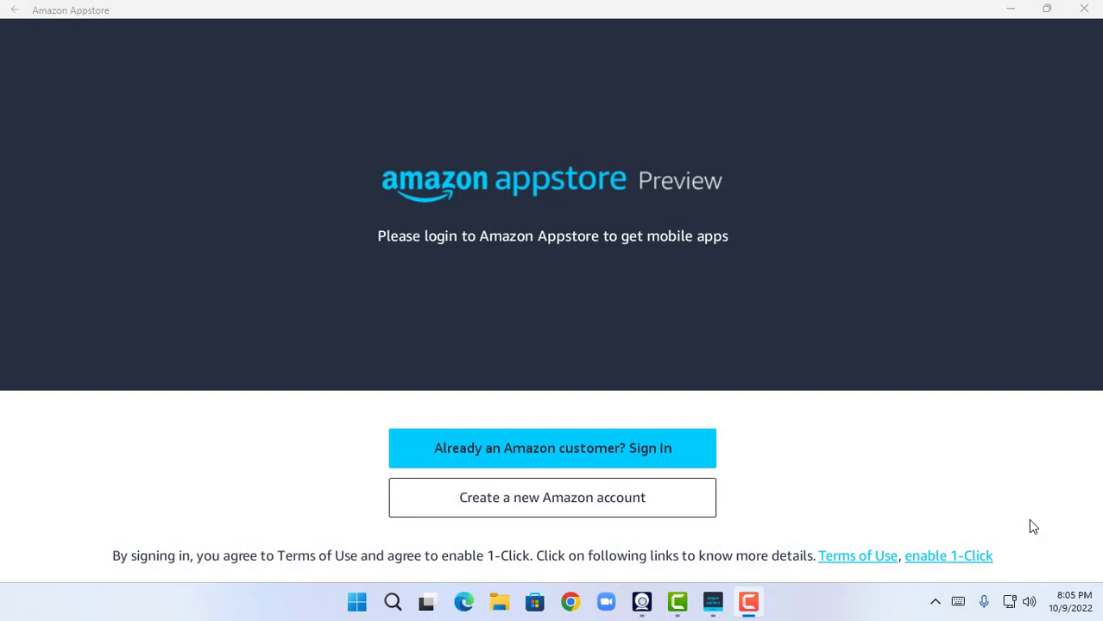
left_click(454, 226)
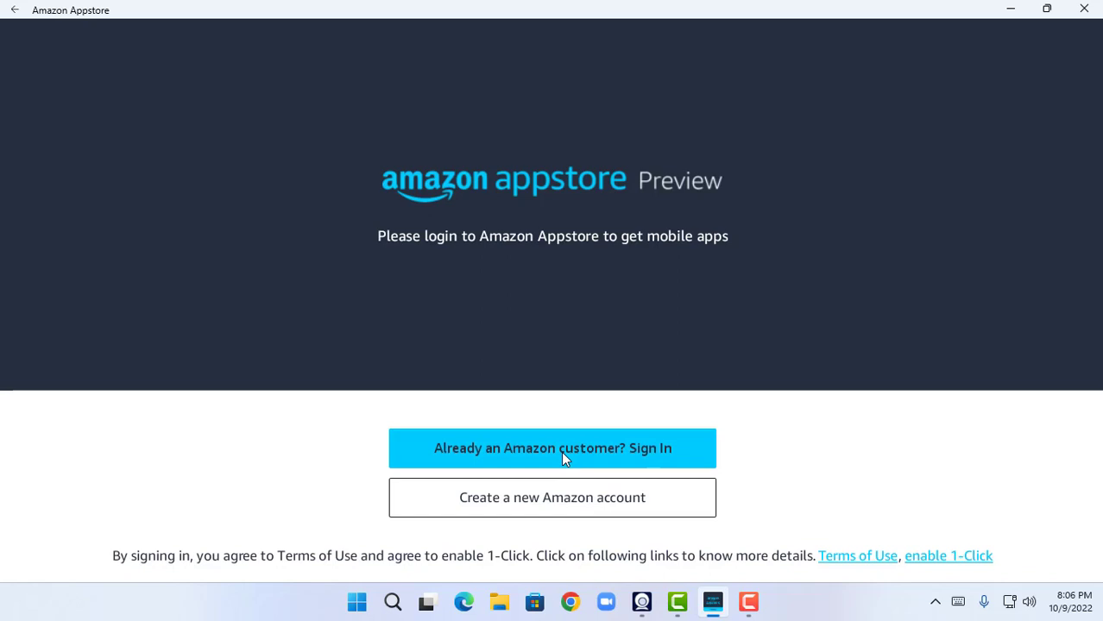
left_click(585, 449)
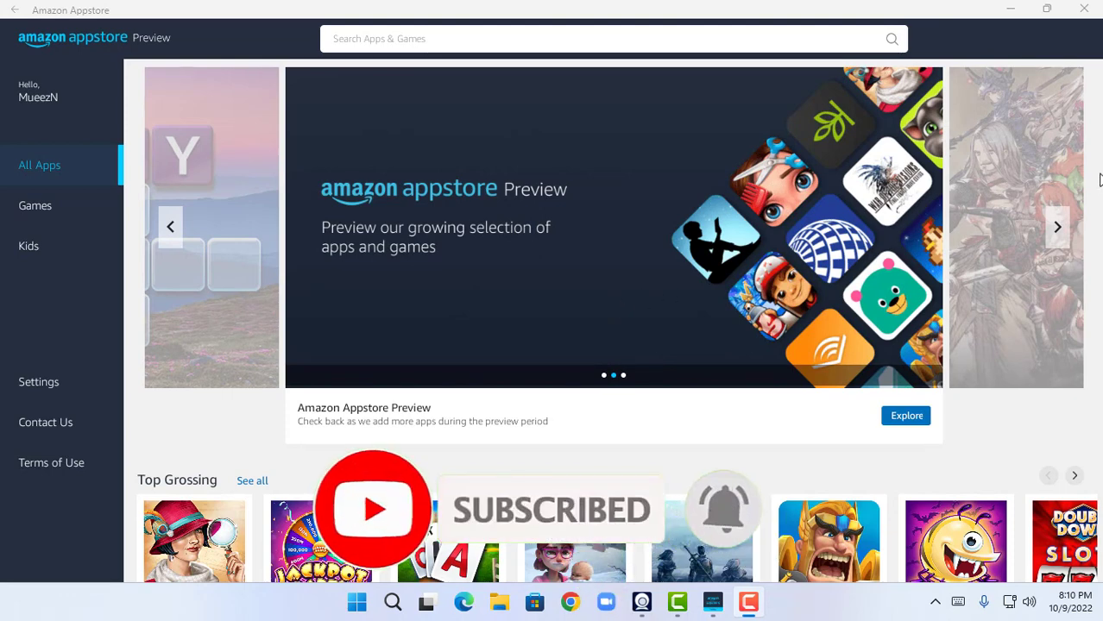
scroll(1096, 164, "down", 3)
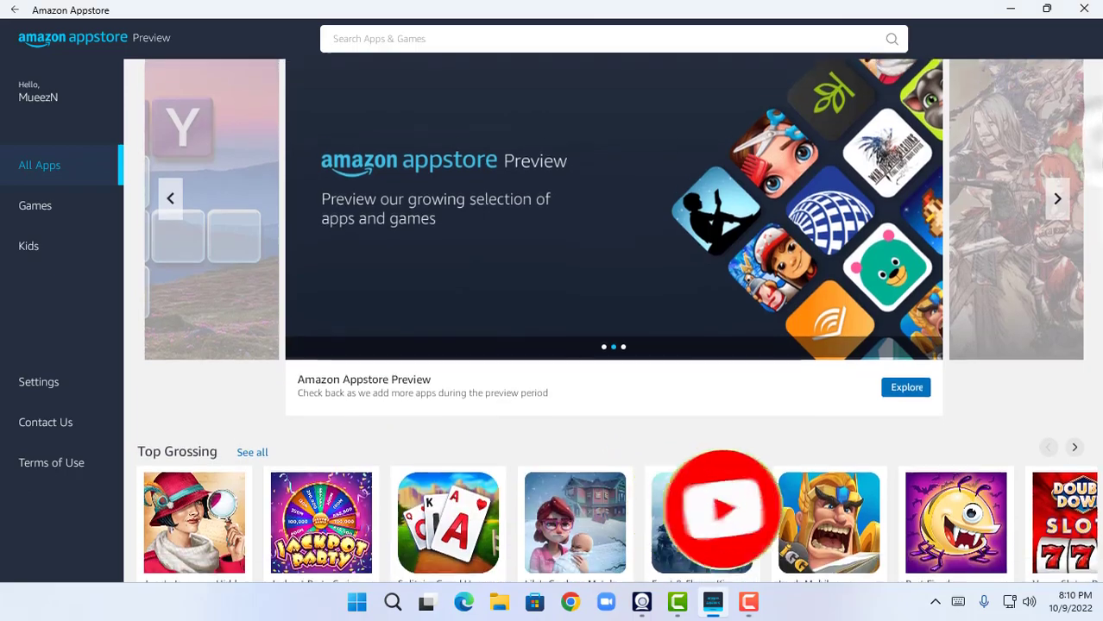
scroll(618, 318, "down", 3)
scroll(618, 317, "up", 2)
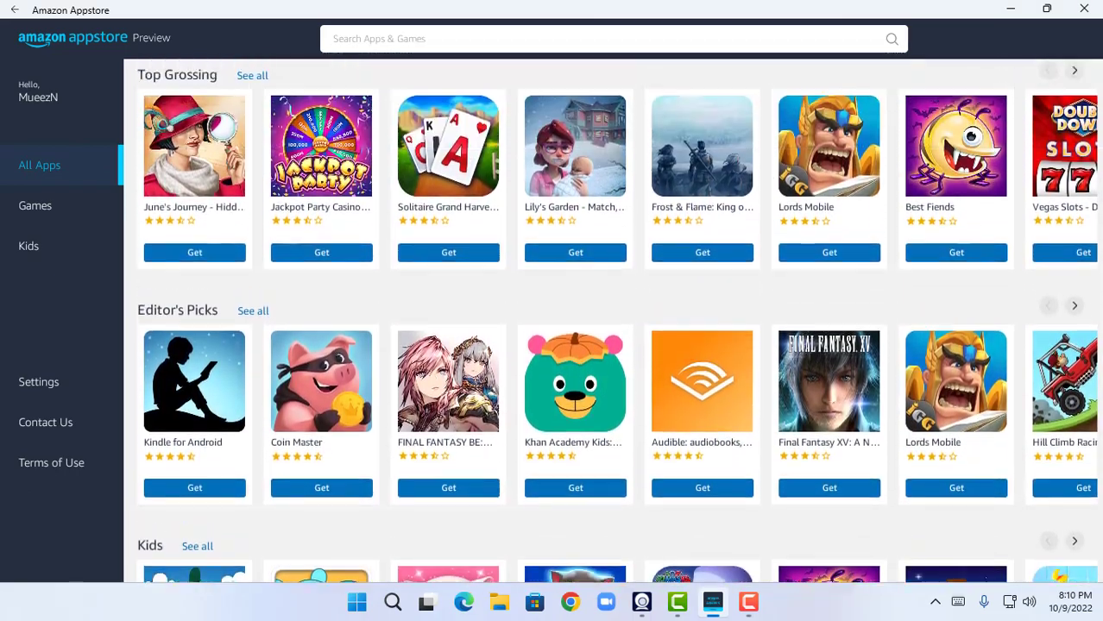
scroll(1096, 164, "down", 2)
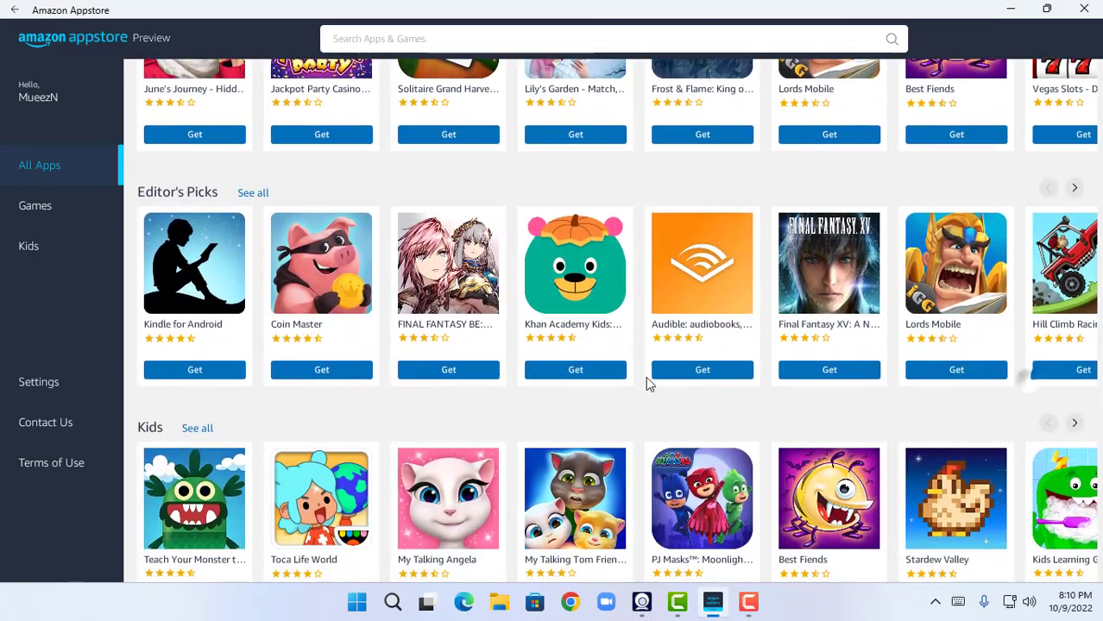
scroll(251, 343, "up", 3)
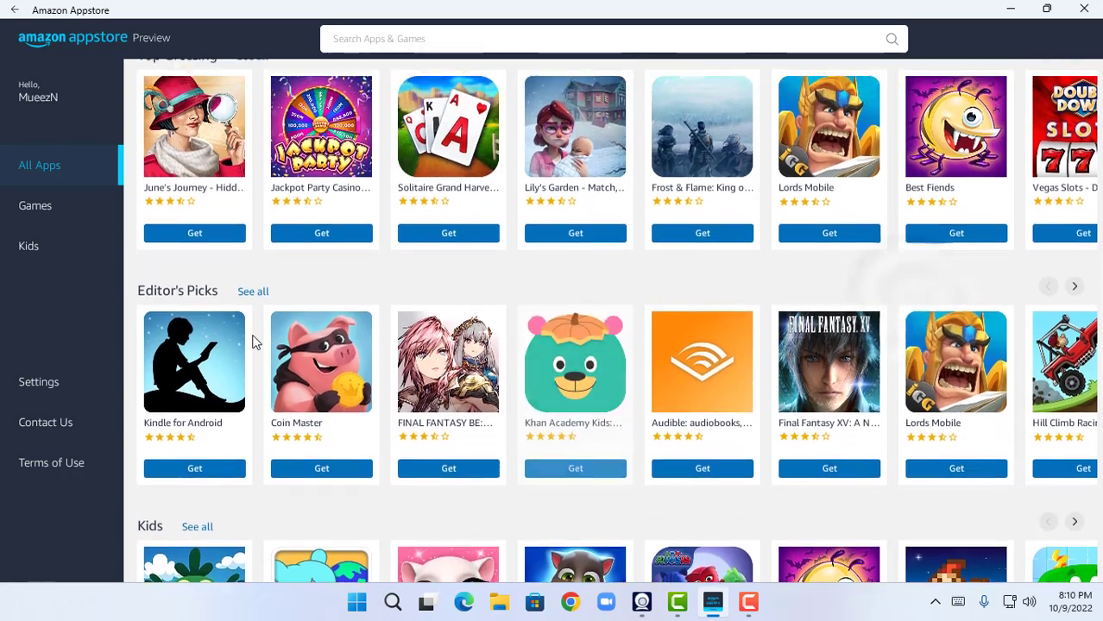
scroll(254, 341, "up", 3)
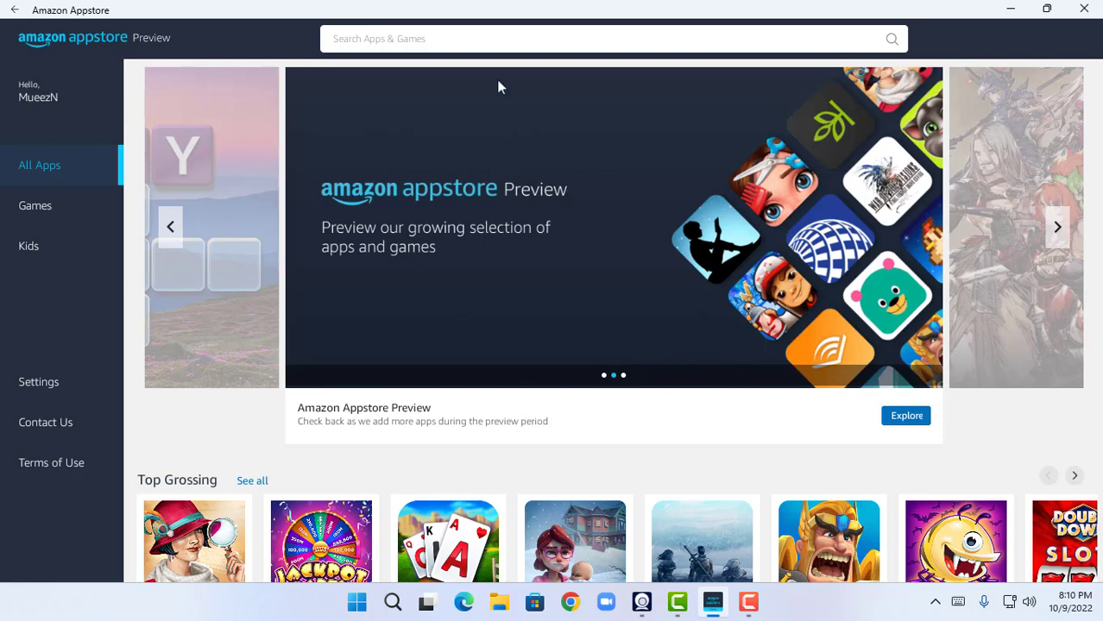
Search for 'subway surfer', download the free Subway Surfers game, and open its page.
left_click(430, 43)
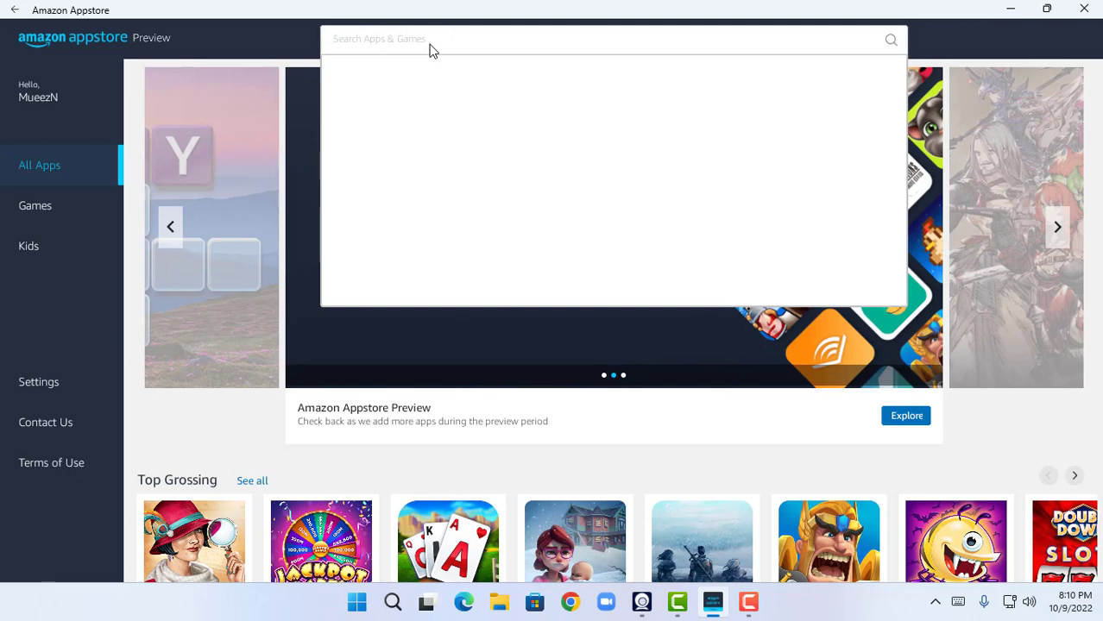
type("subway s")
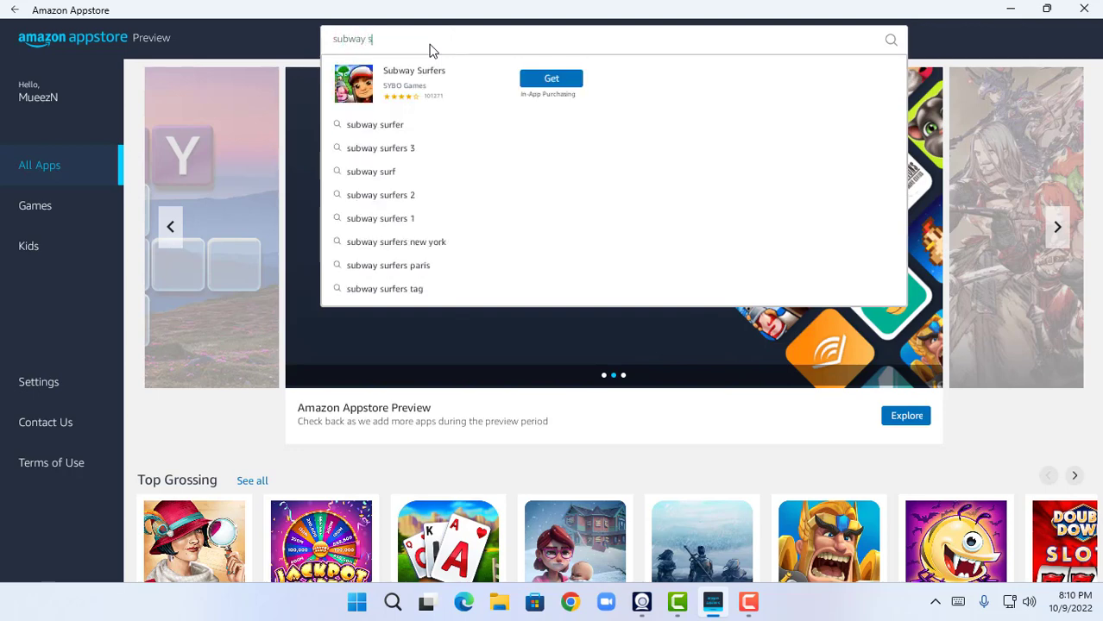
type("urfers")
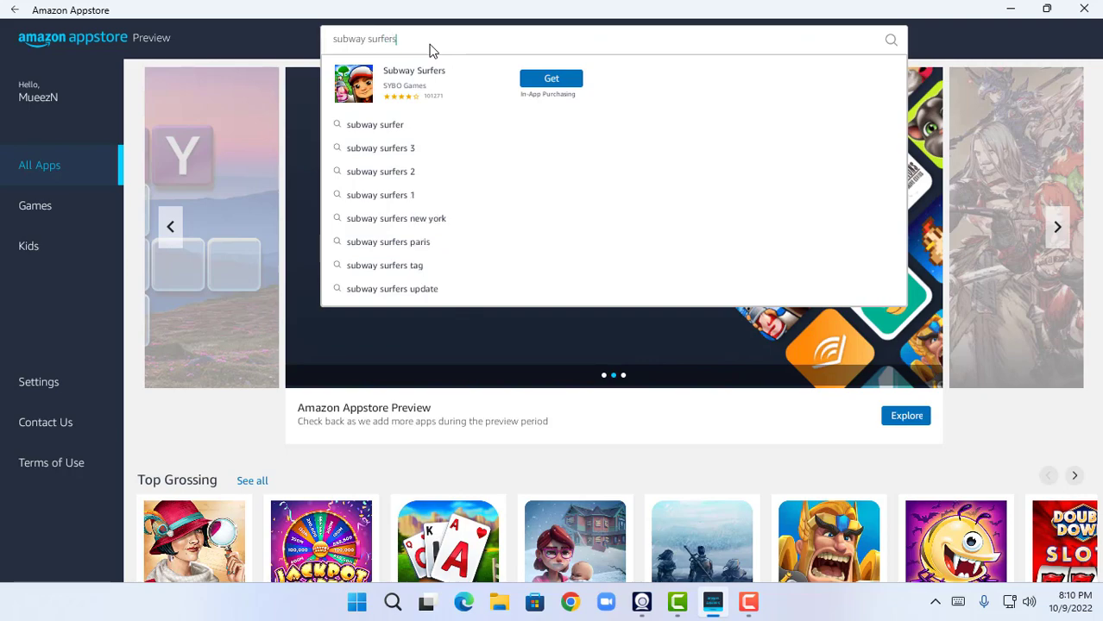
left_click(551, 79)
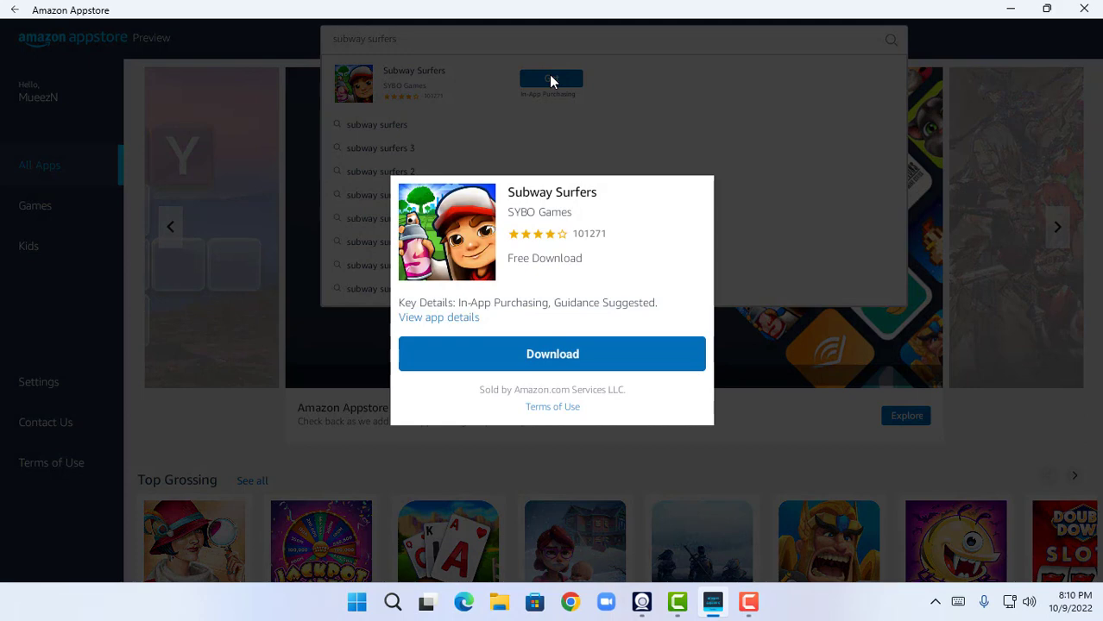
left_click(545, 354)
left_click(558, 360)
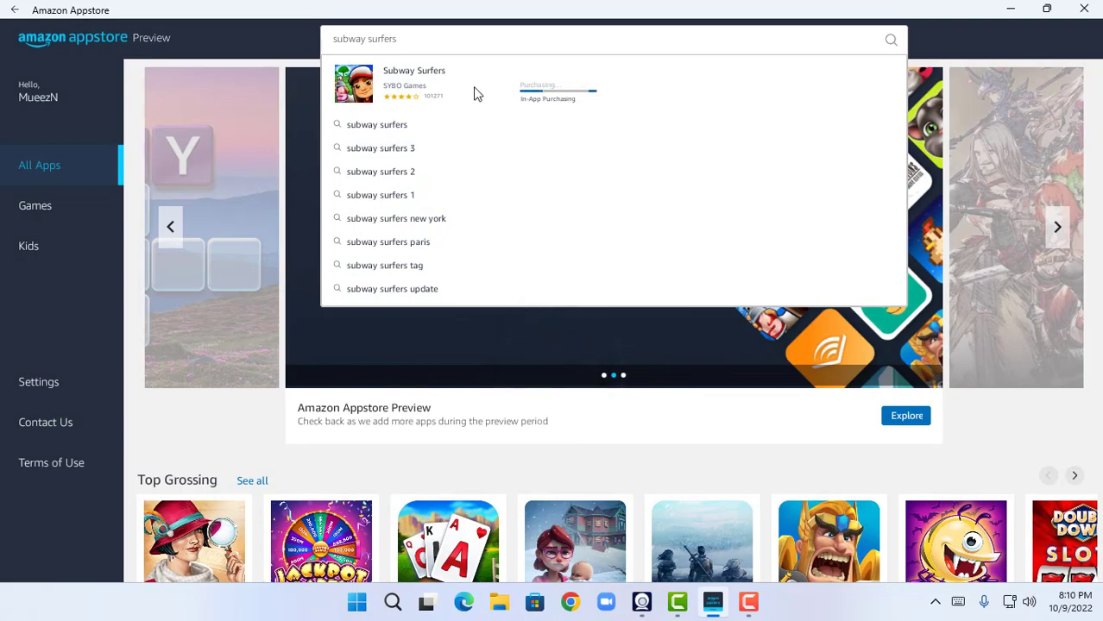
left_click(473, 86)
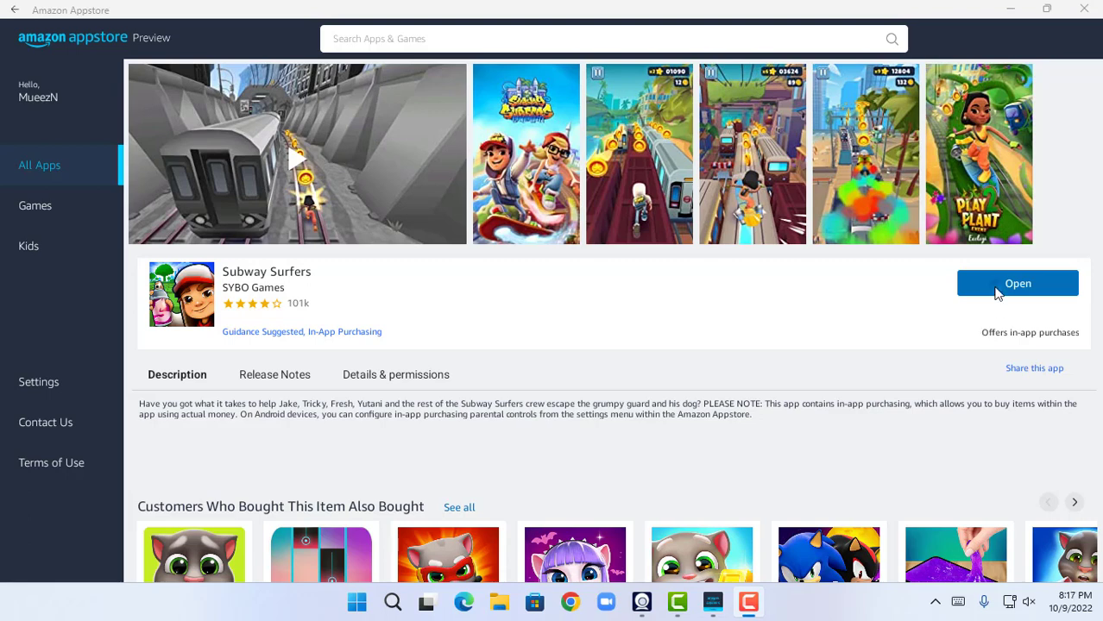
Launch Subway Surfers, dismiss the controls notice, move its window lower, and minimize the Appstore.
left_click(996, 292)
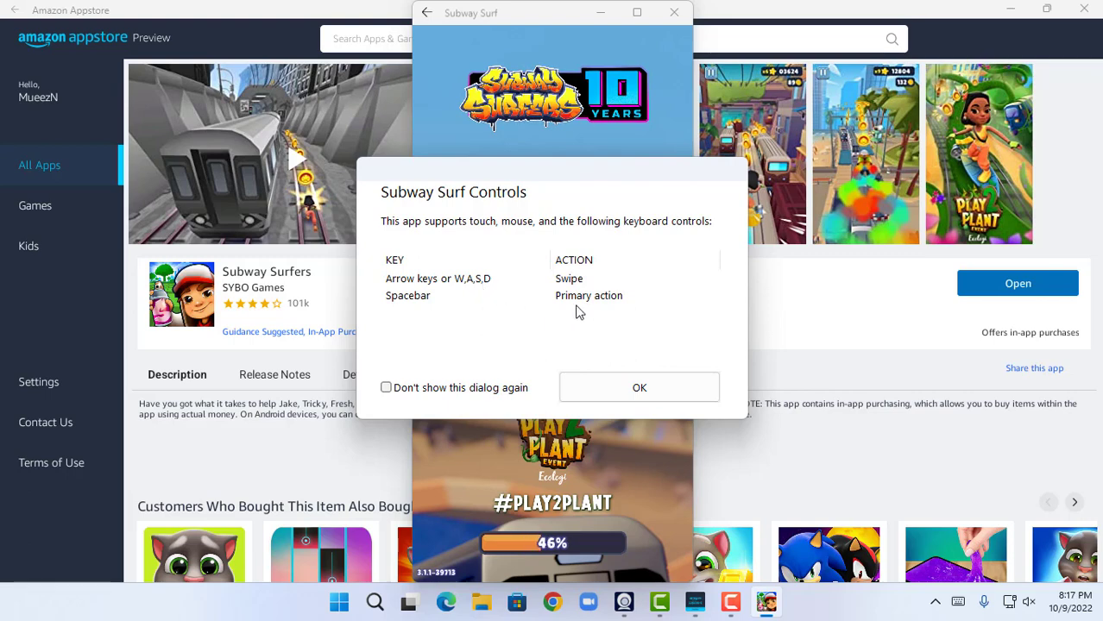
left_click(640, 386)
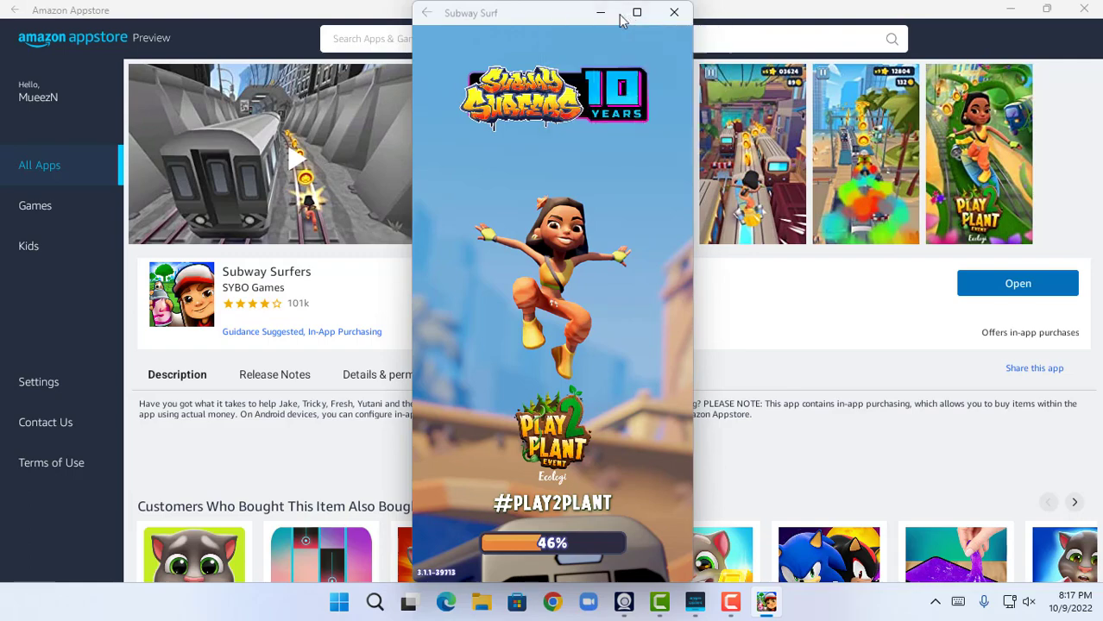
left_click(562, 6)
left_click_drag(562, 6, 547, 53)
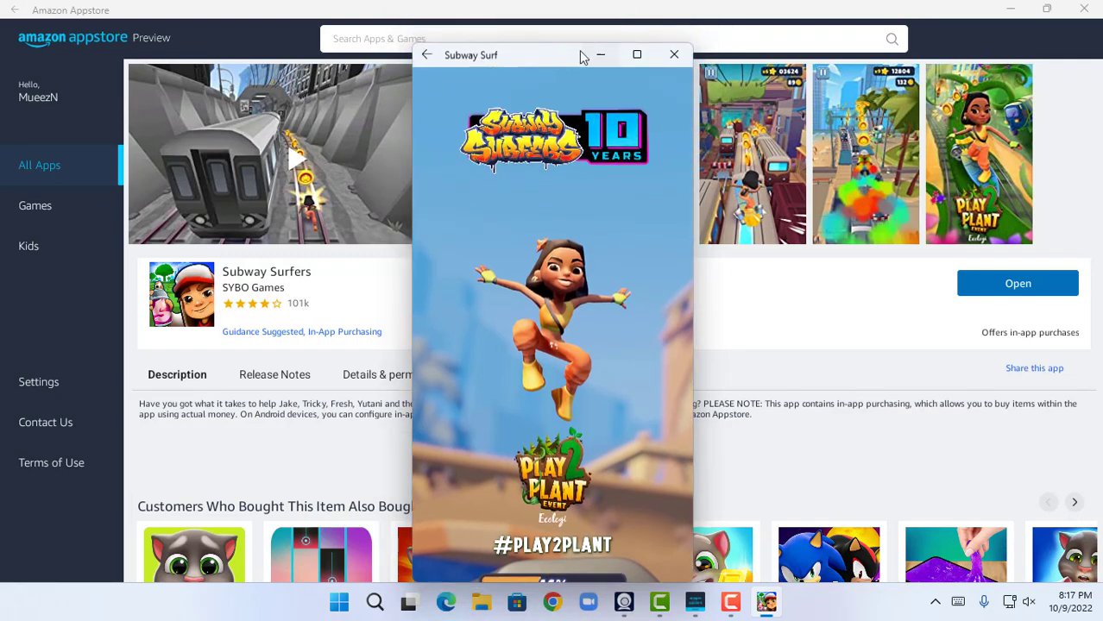
left_click(1009, 8)
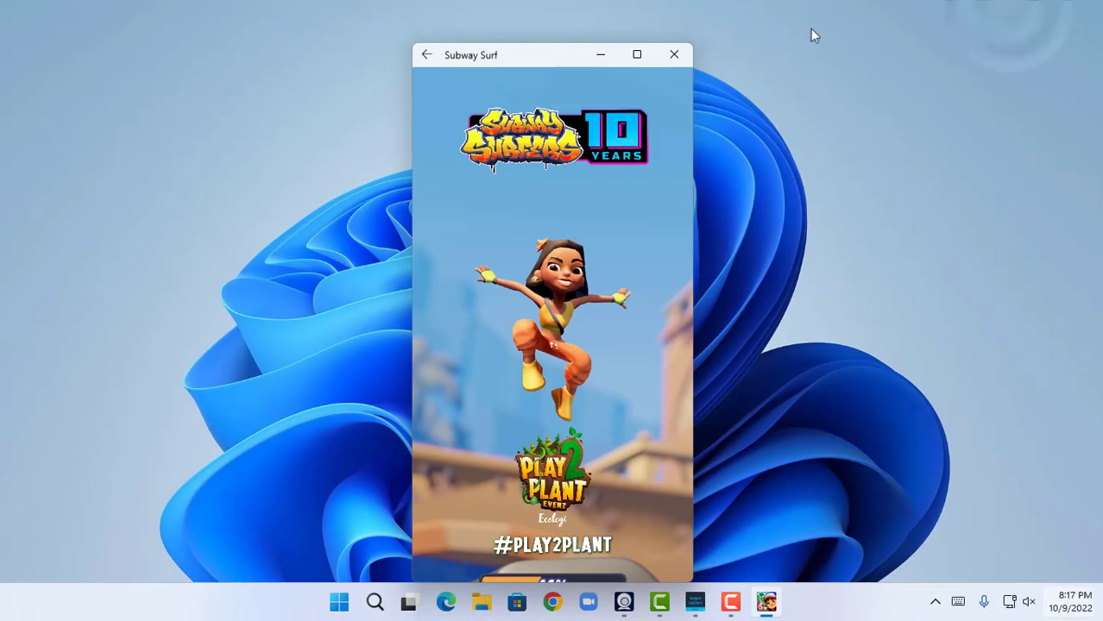
Set the player age to 32, accept the data notice, and decline personalised ads.
left_click_drag(555, 55, 559, 34)
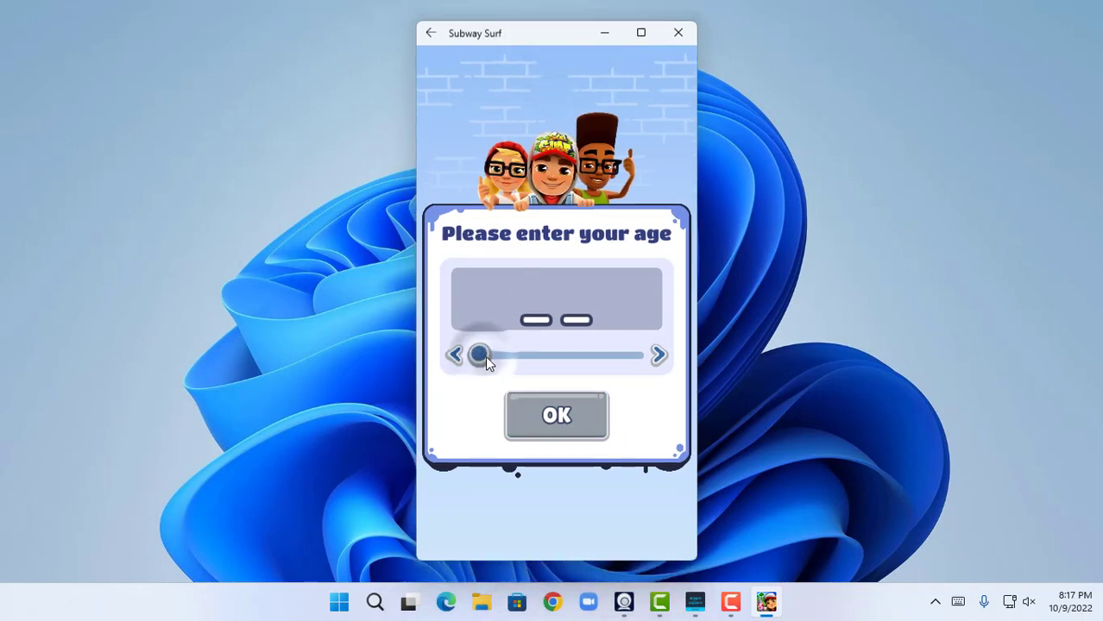
left_click_drag(485, 355, 561, 375)
left_click(566, 416)
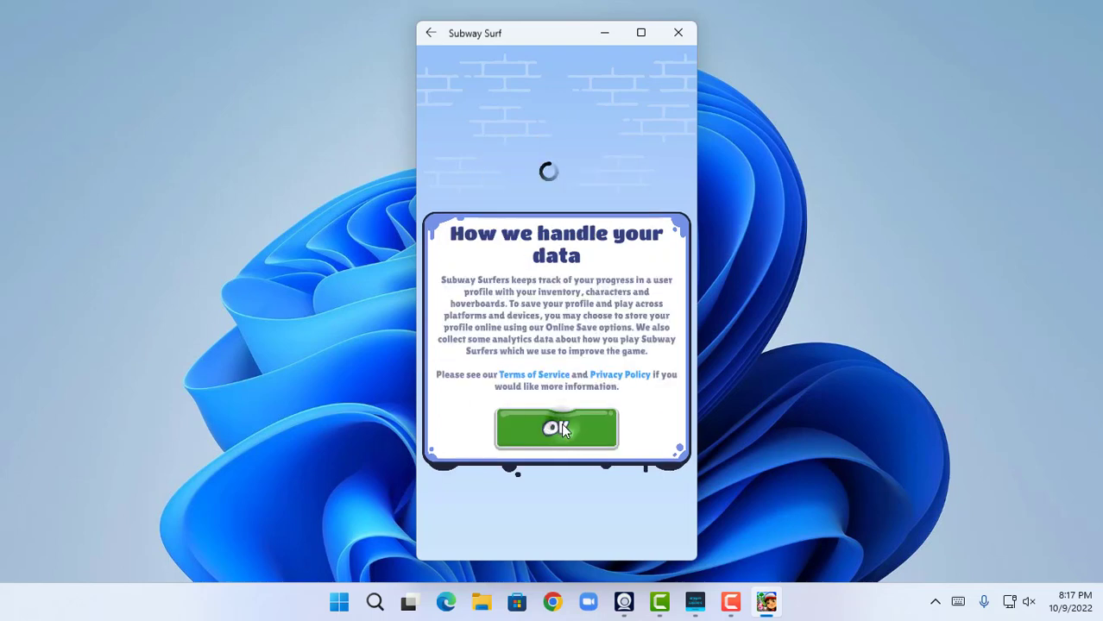
left_click(570, 427)
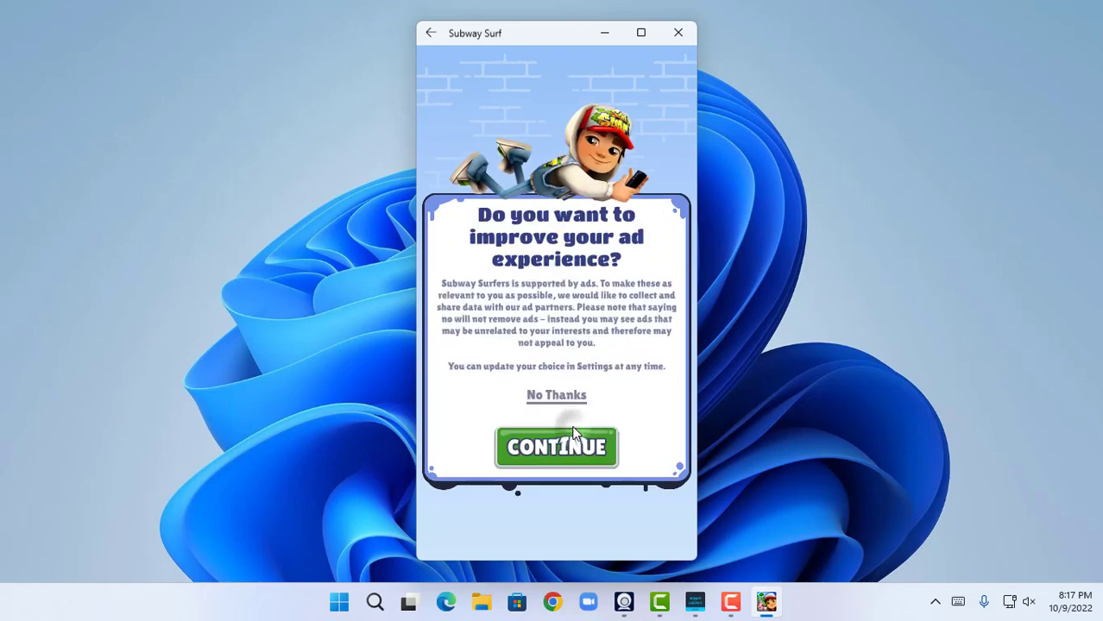
left_click(564, 400)
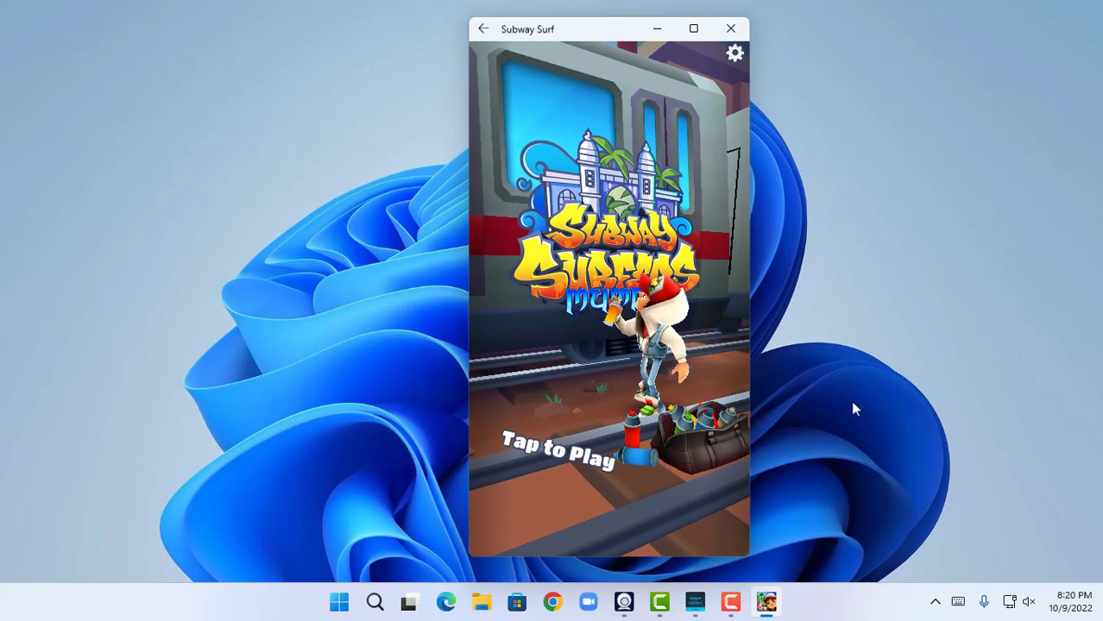
Play a run, jumping and dodging barriers and riding a hoverboard, then close the game.
left_click(653, 365)
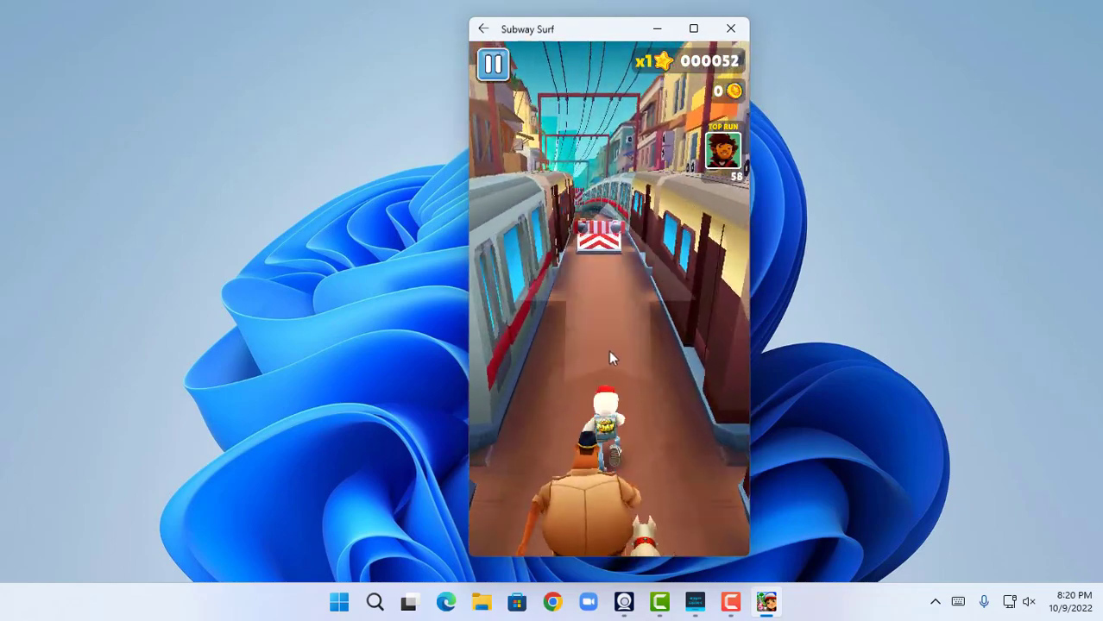
left_click_drag(608, 363, 619, 101)
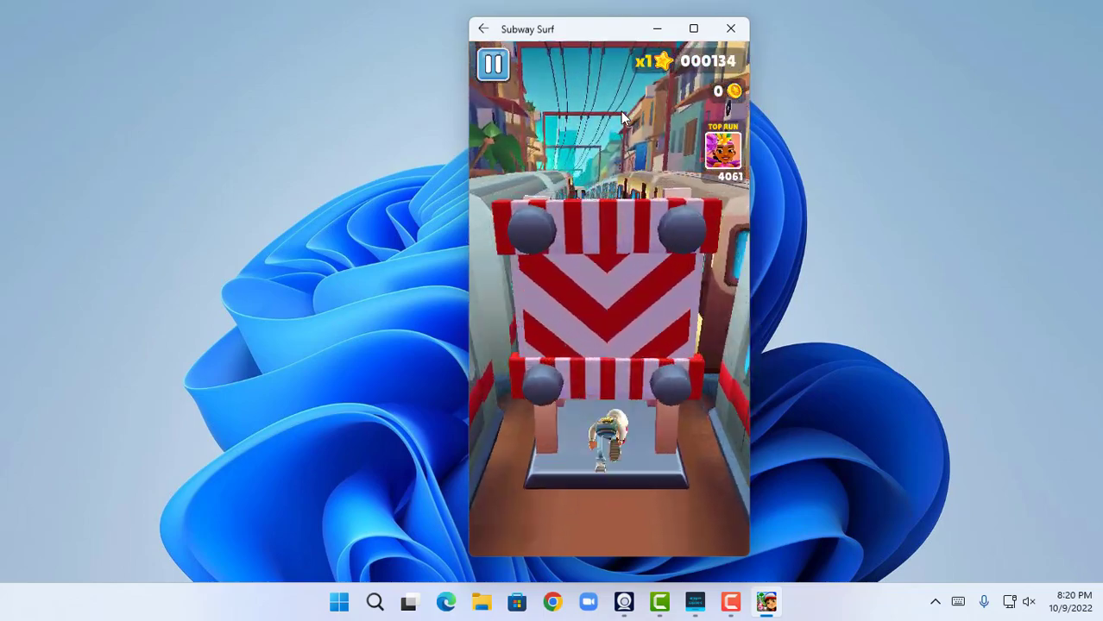
key("Down")
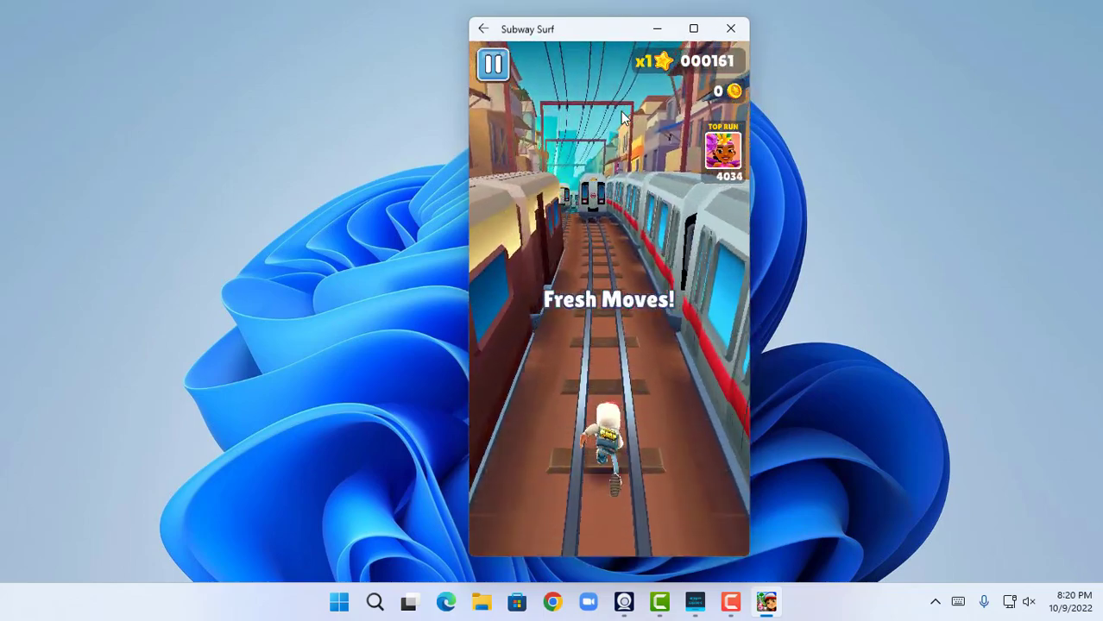
key("Left")
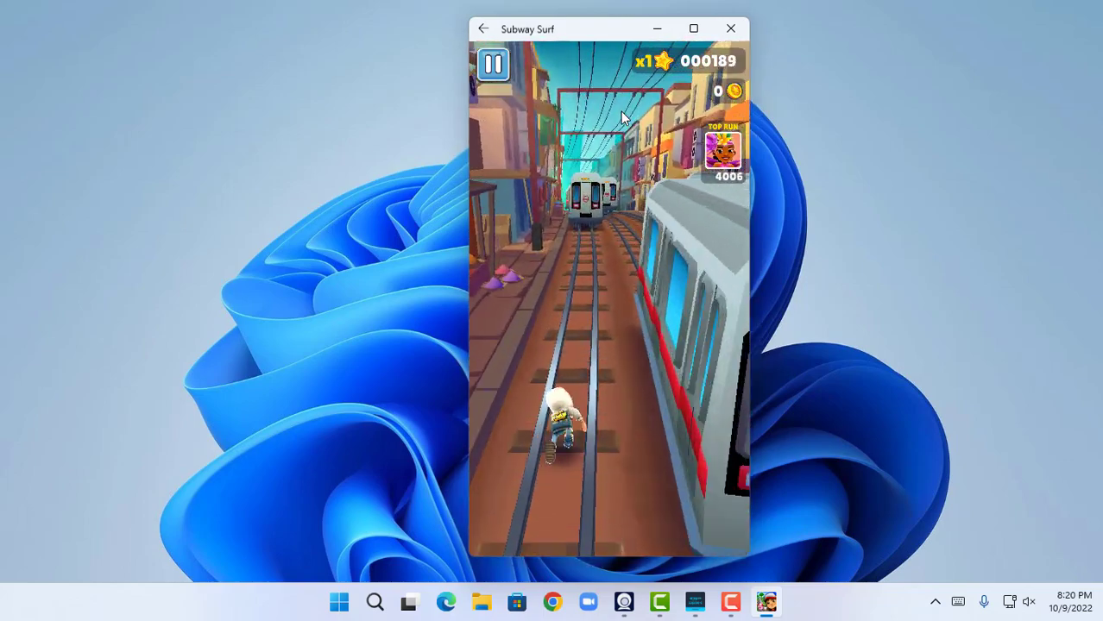
key("Right")
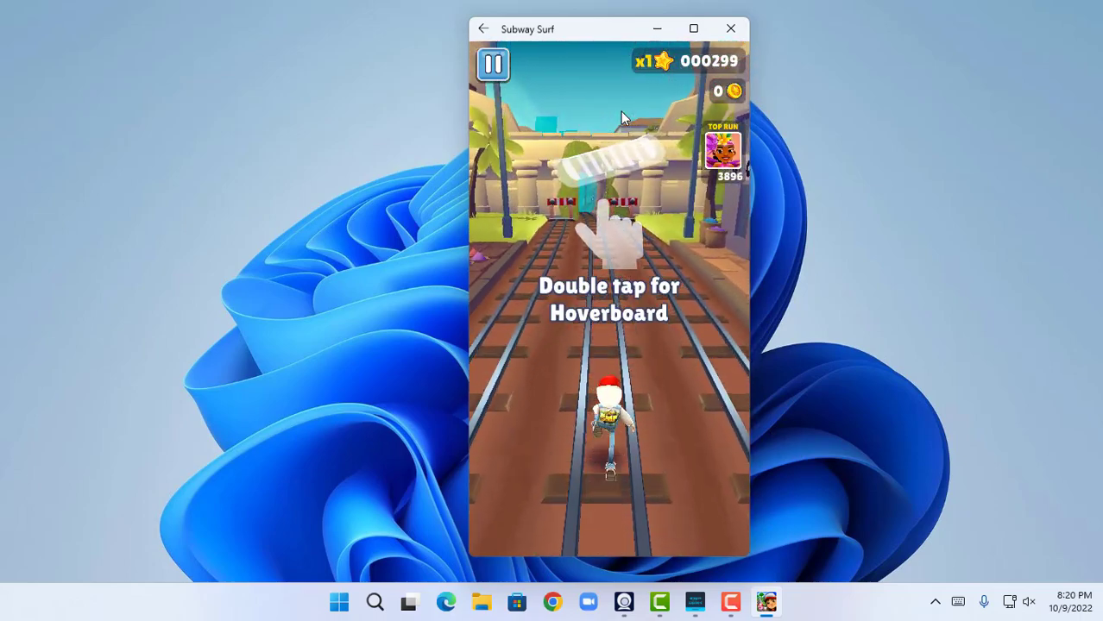
double_click(611, 223)
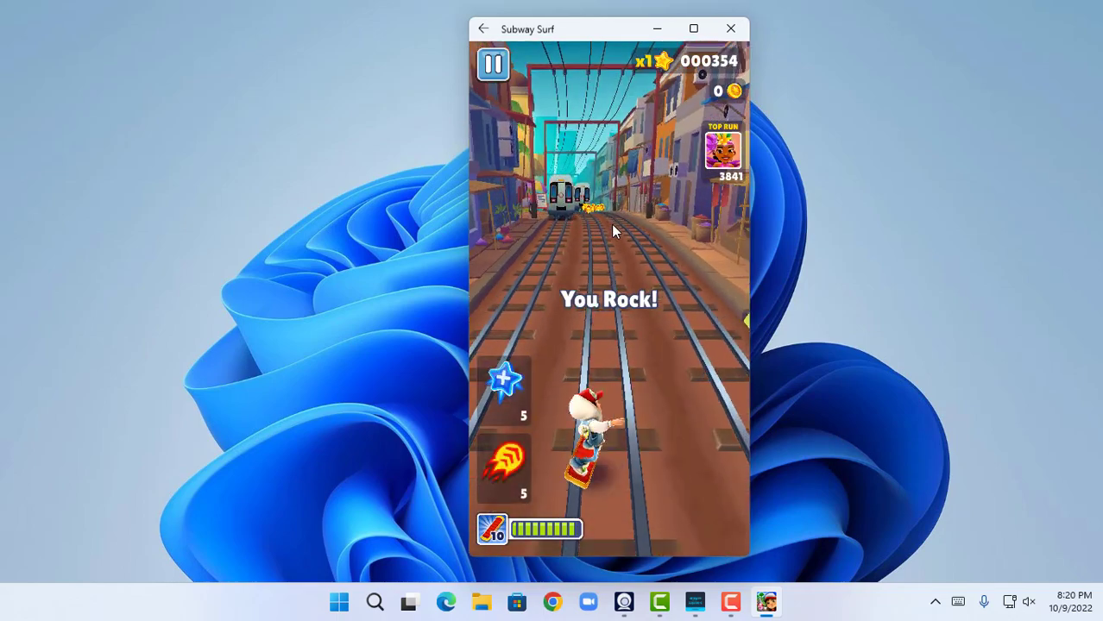
left_click(729, 28)
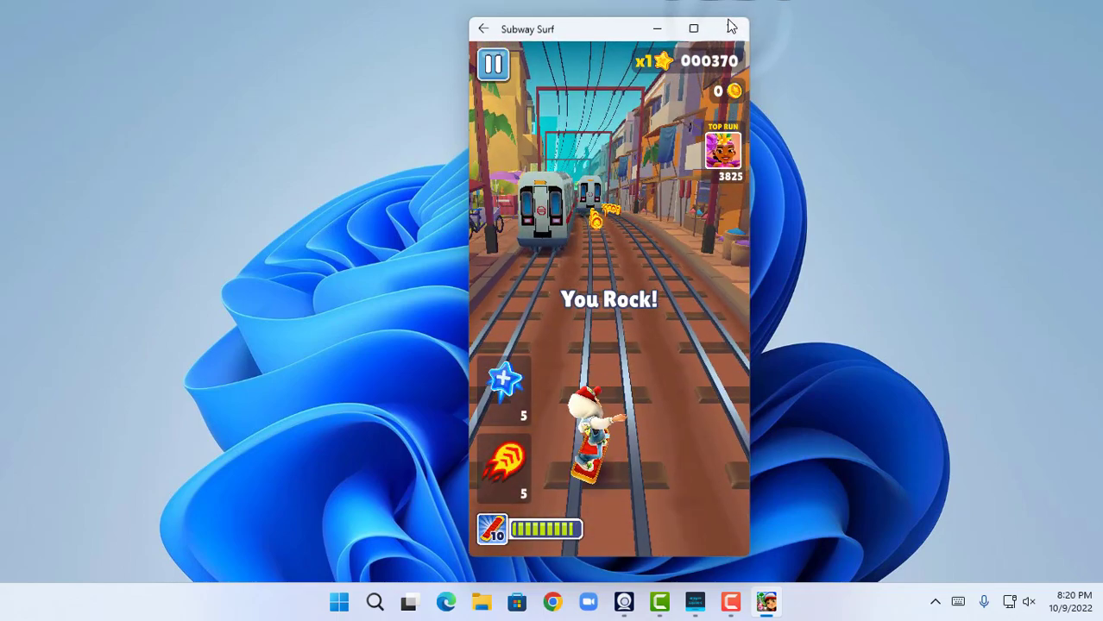